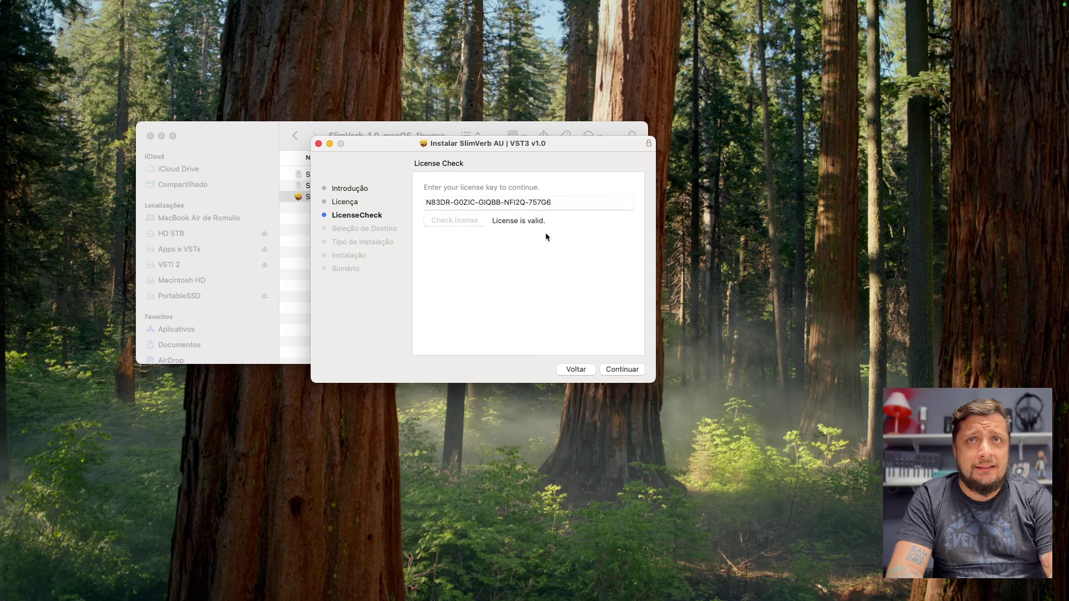
# Proceed past the license check and exclude the SlimVerb VST3 package, leaving only the Audio Unit package selected.
pyautogui.click(621, 370)
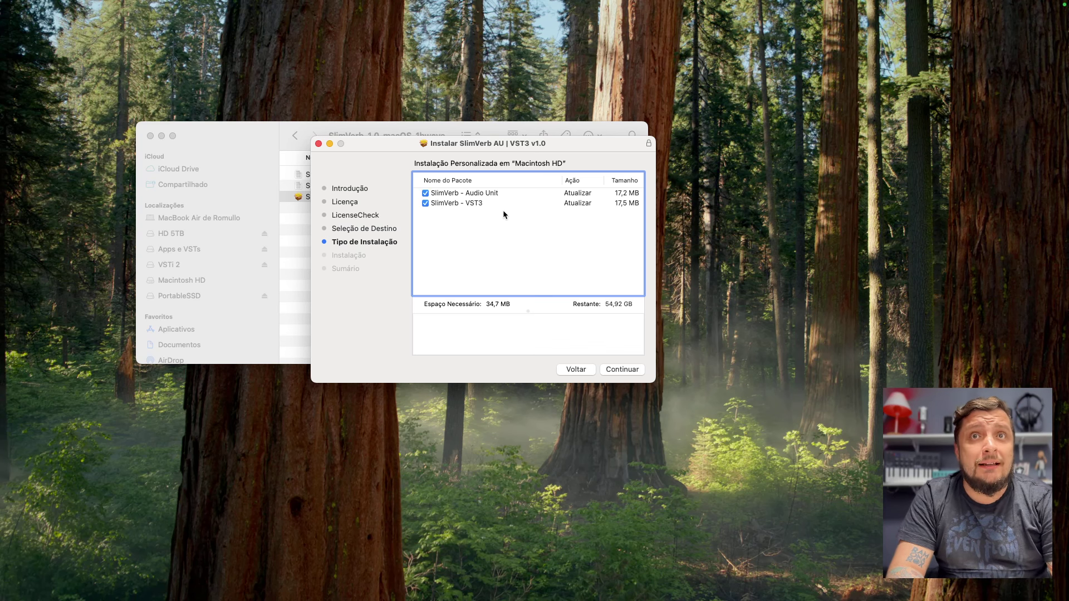
pyautogui.click(484, 196)
pyautogui.click(463, 204)
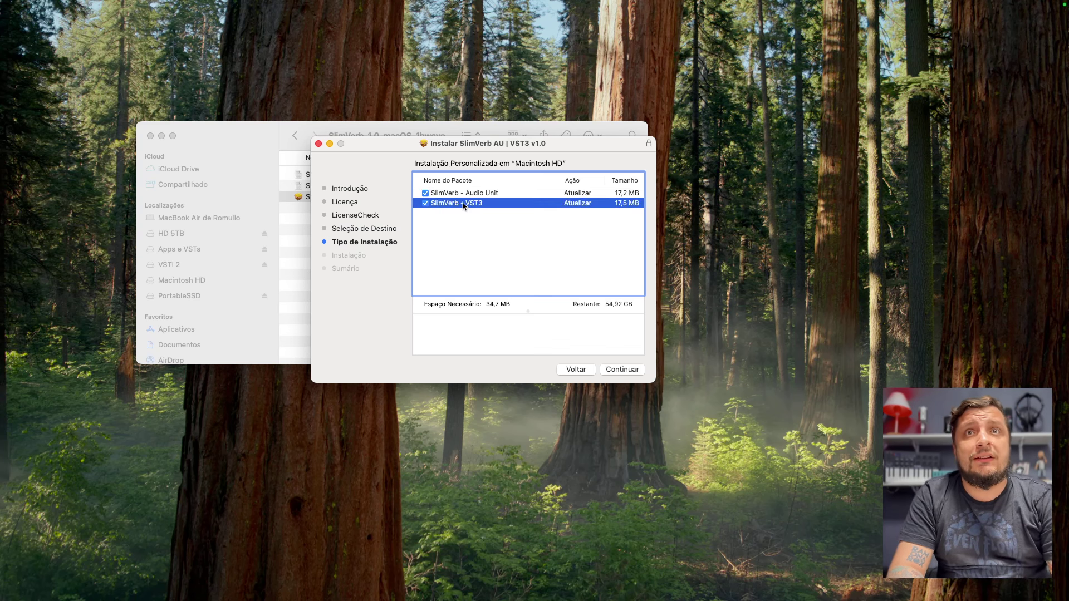
pyautogui.click(480, 195)
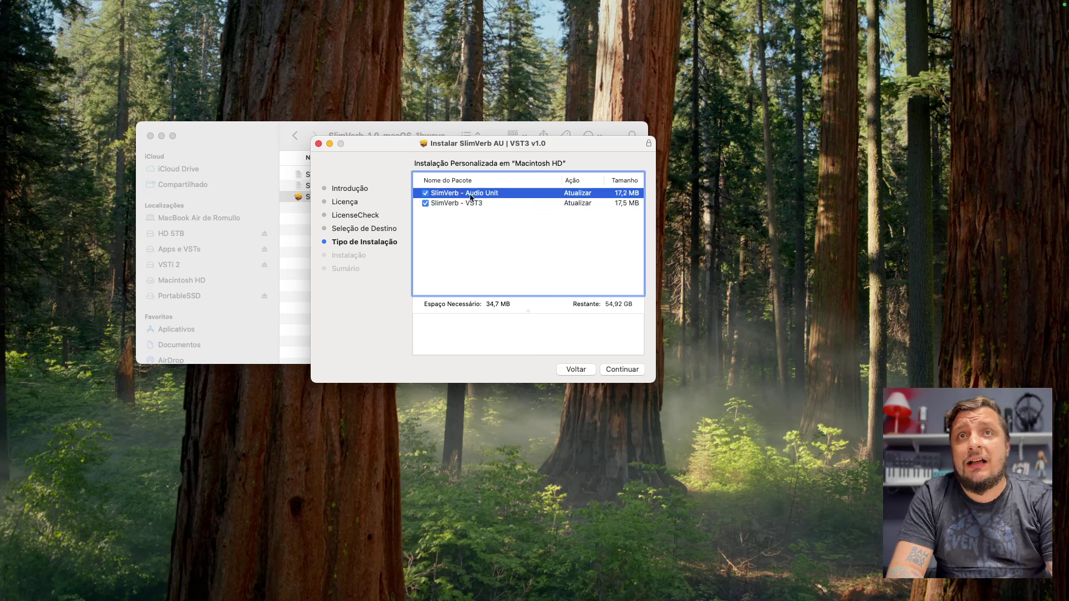
pyautogui.click(471, 204)
pyautogui.click(463, 194)
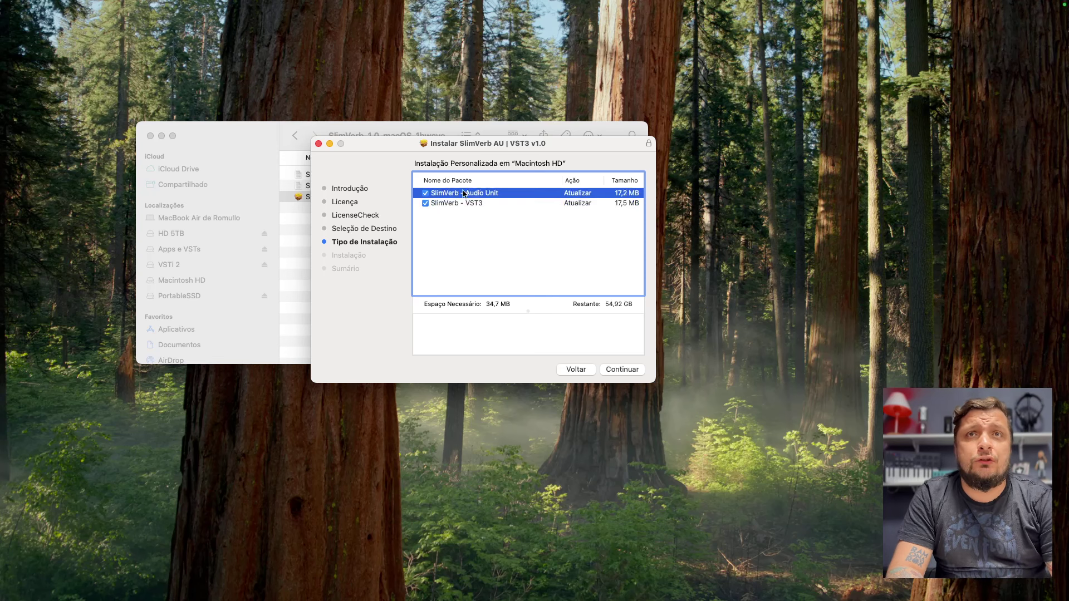
pyautogui.click(467, 204)
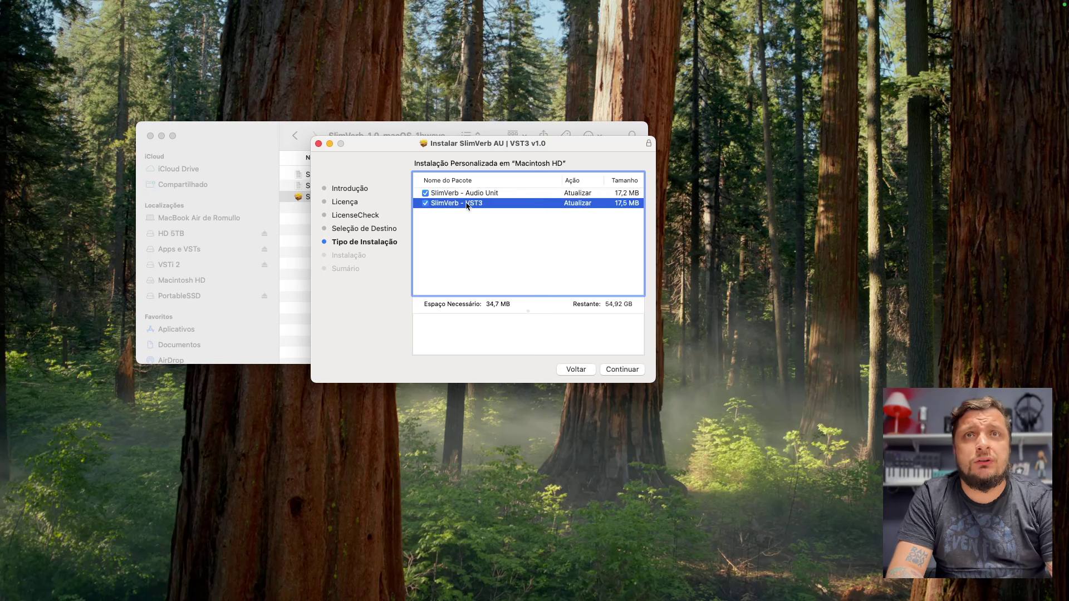
pyautogui.click(426, 203)
pyautogui.click(487, 223)
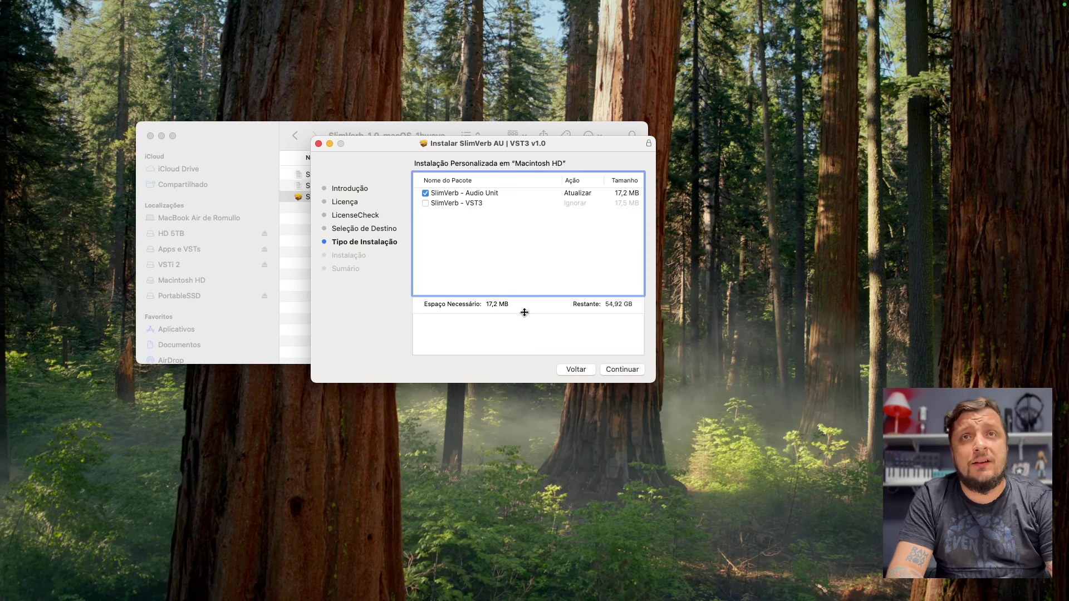
# Start the SlimVerb installation and authorize it with the computer account's password.
pyautogui.click(615, 369)
pyautogui.click(615, 371)
pyautogui.write('********')
pyautogui.press('Return')
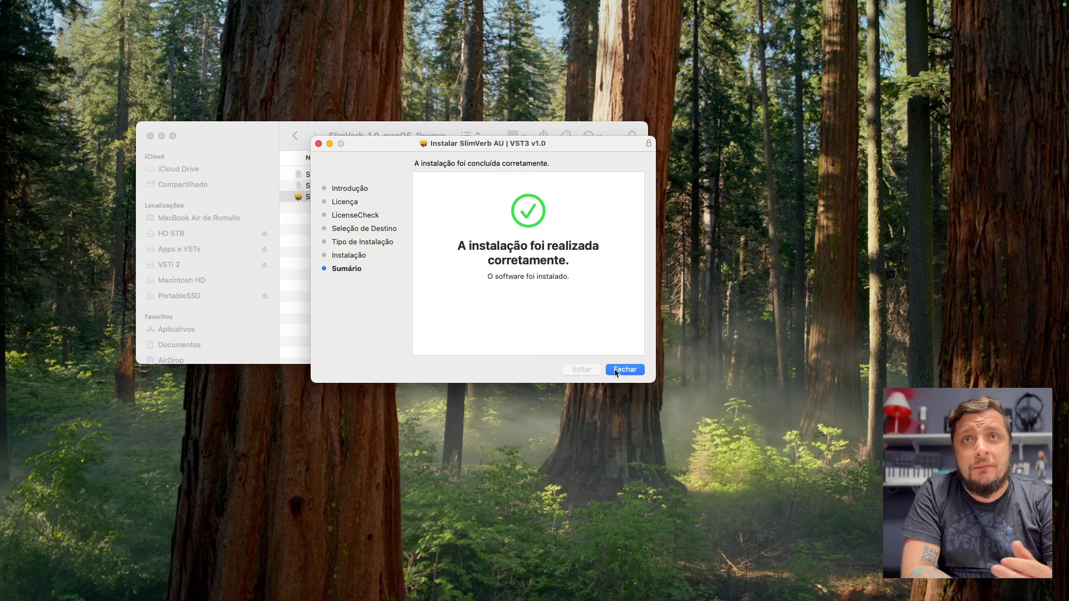
# Close the finished installer, allowing access to Downloads and keeping the installer package, and close the file window behind it.
pyautogui.click(615, 370)
pyautogui.click(579, 194)
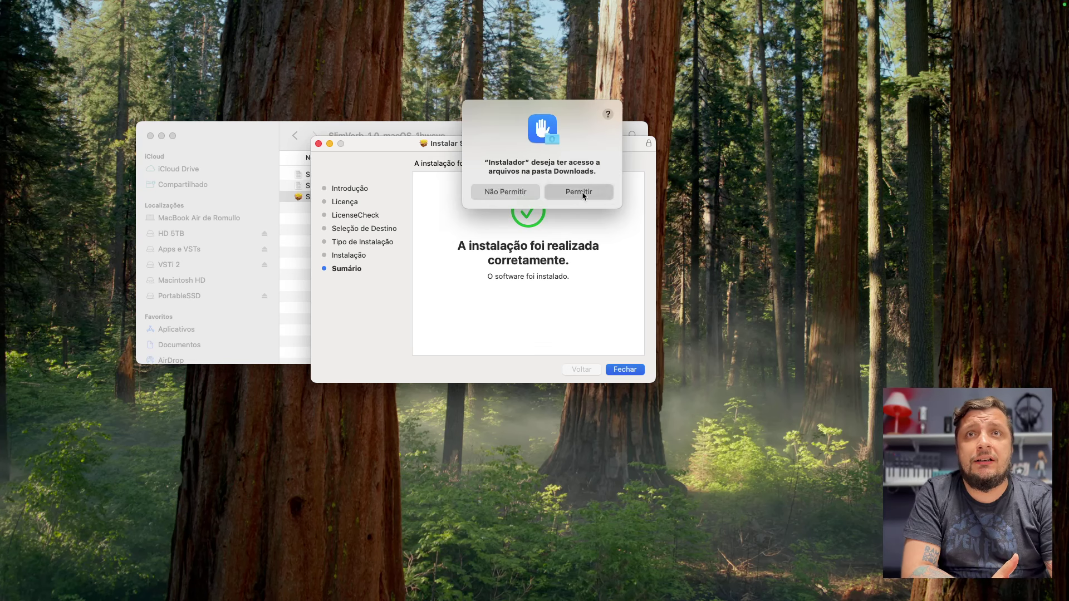
pyautogui.click(474, 321)
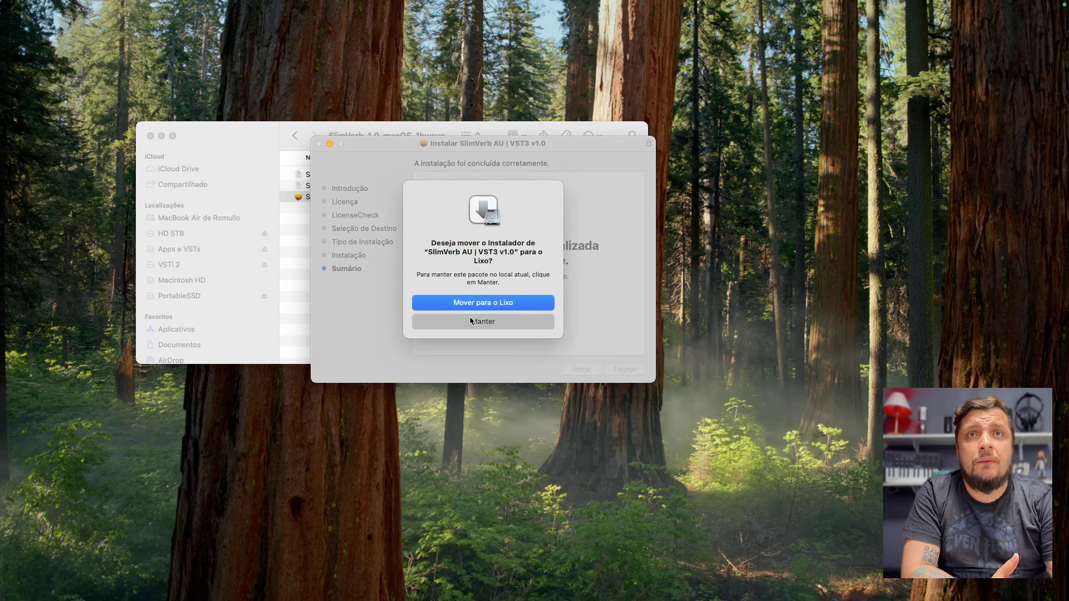
pyautogui.click(150, 135)
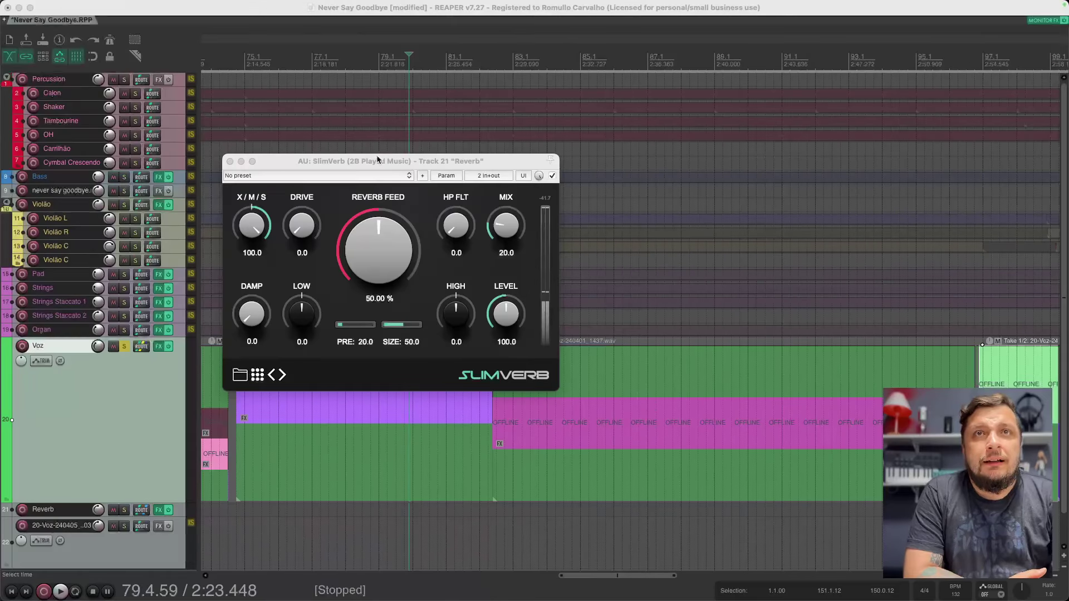
# In REAPER, check the Voz track's reverb send in the mixer and set SlimVerb's mix to 100 on the Reverb track.
pyautogui.moveTo(375, 159); pyautogui.dragTo(382, 161)
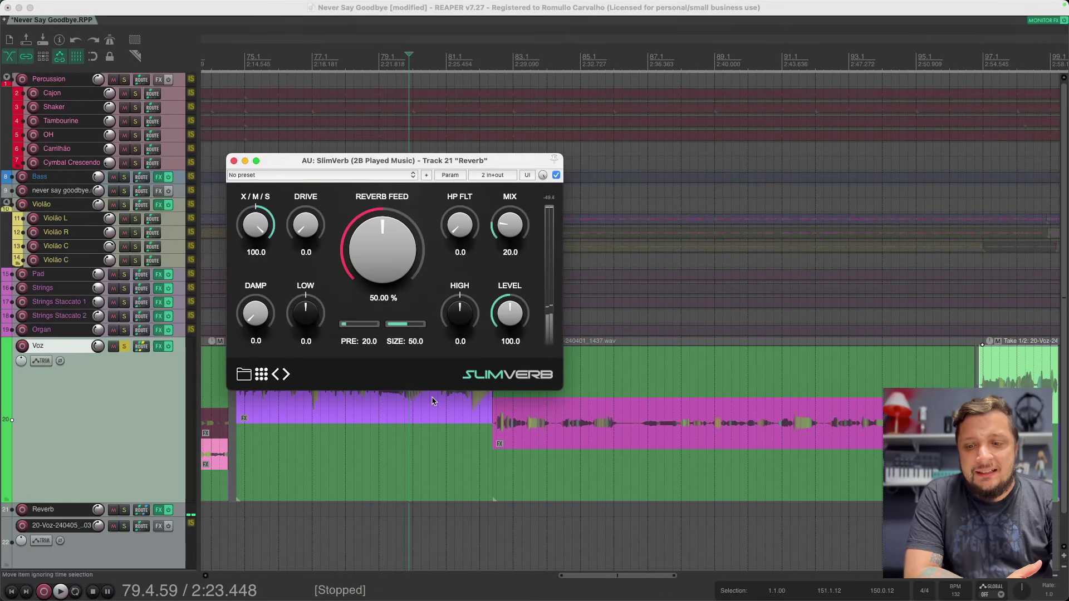
pyautogui.press('super+Tab')
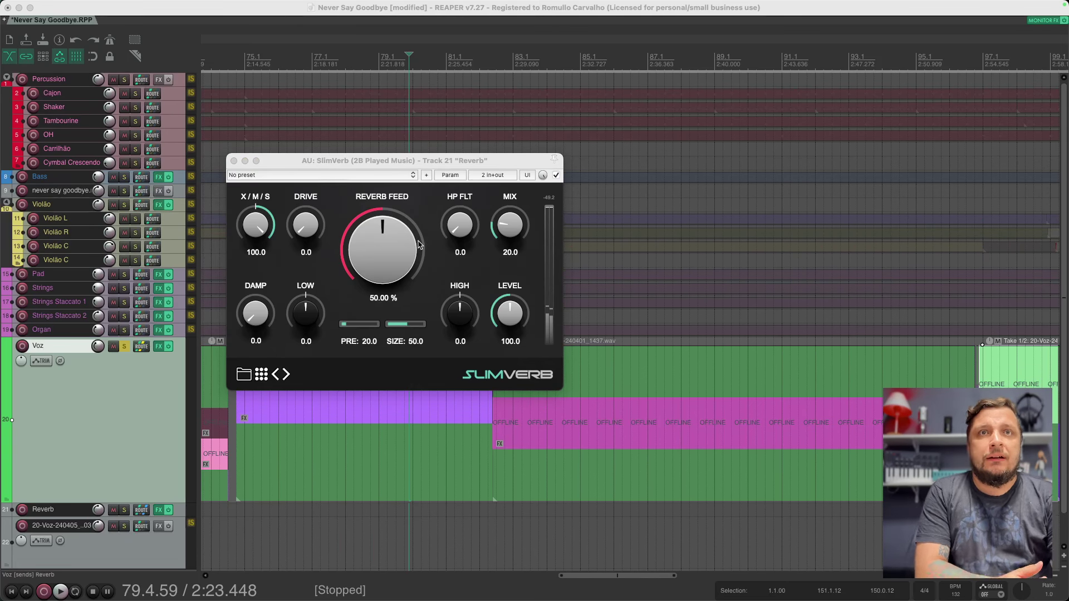
pyautogui.moveTo(410, 162); pyautogui.dragTo(435, 162)
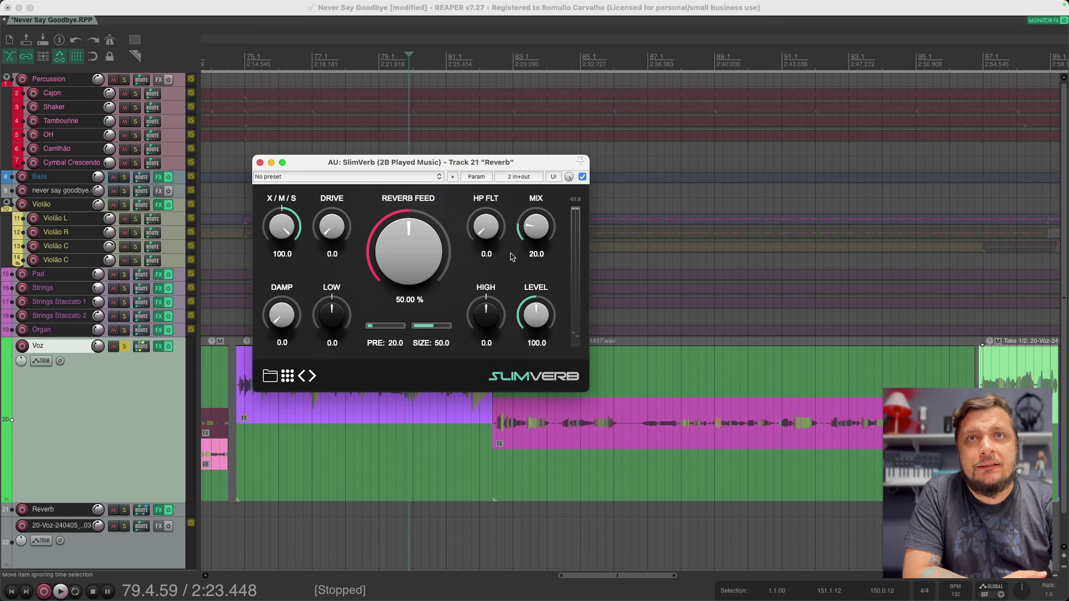
pyautogui.moveTo(524, 241); pyautogui.dragTo(524, 329)
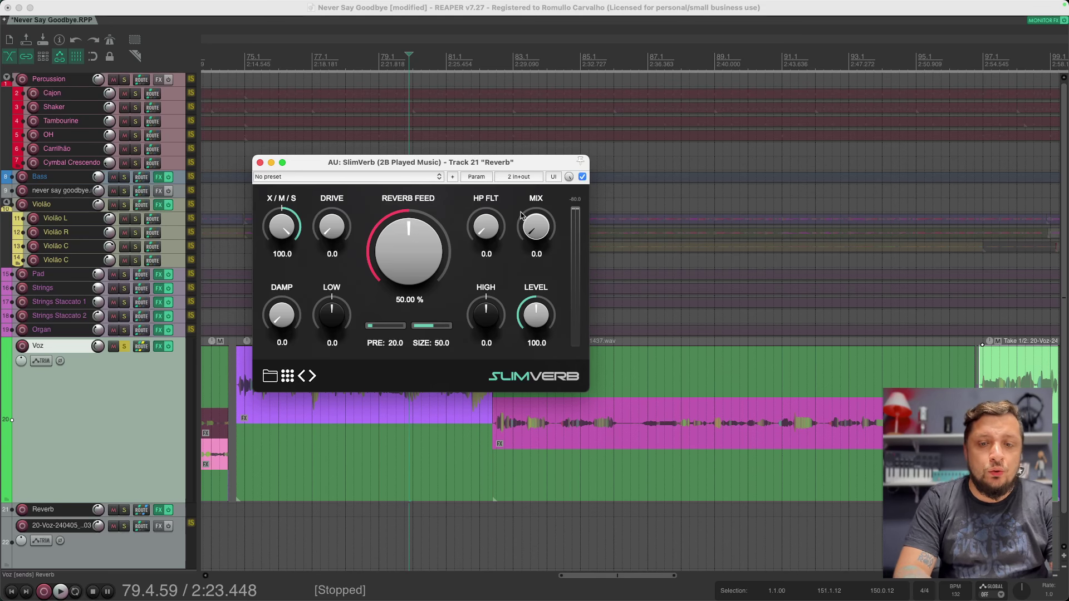
pyautogui.press('super+m')
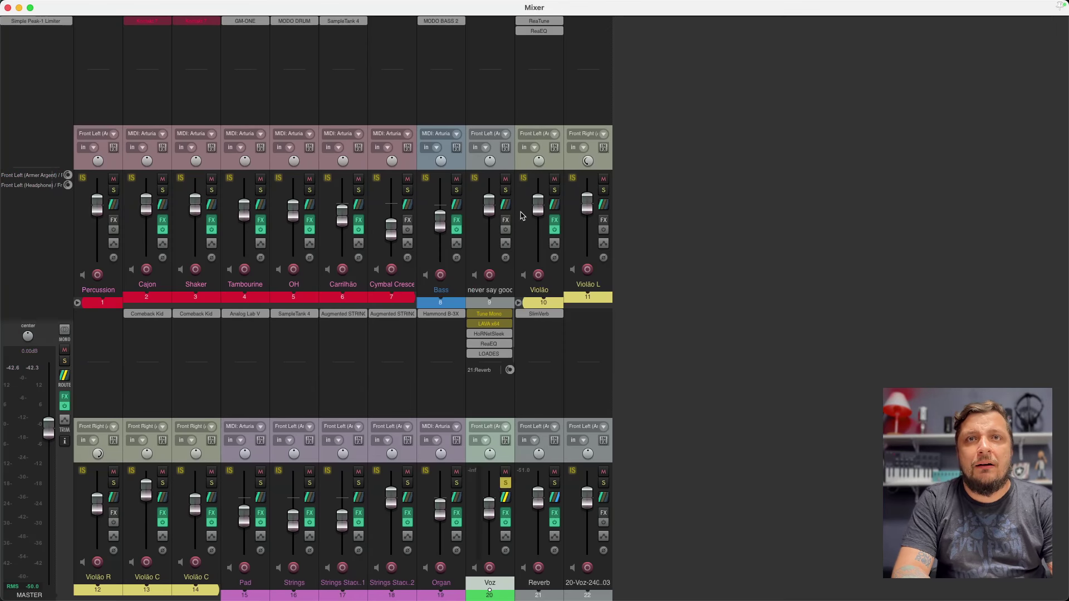
pyautogui.press('super+m')
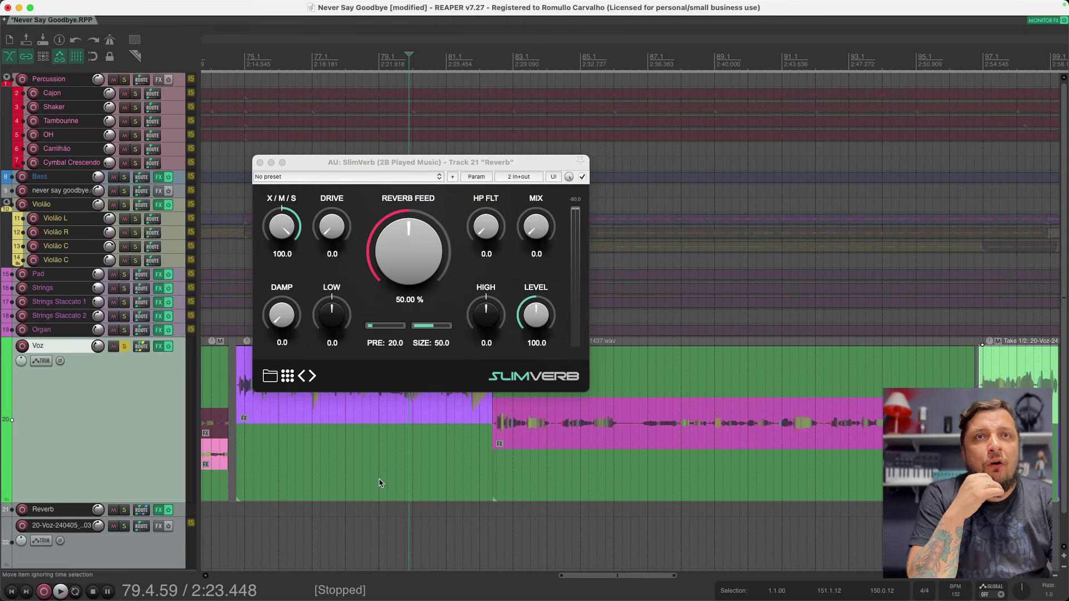
pyautogui.moveTo(536, 226); pyautogui.dragTo(575, 71)
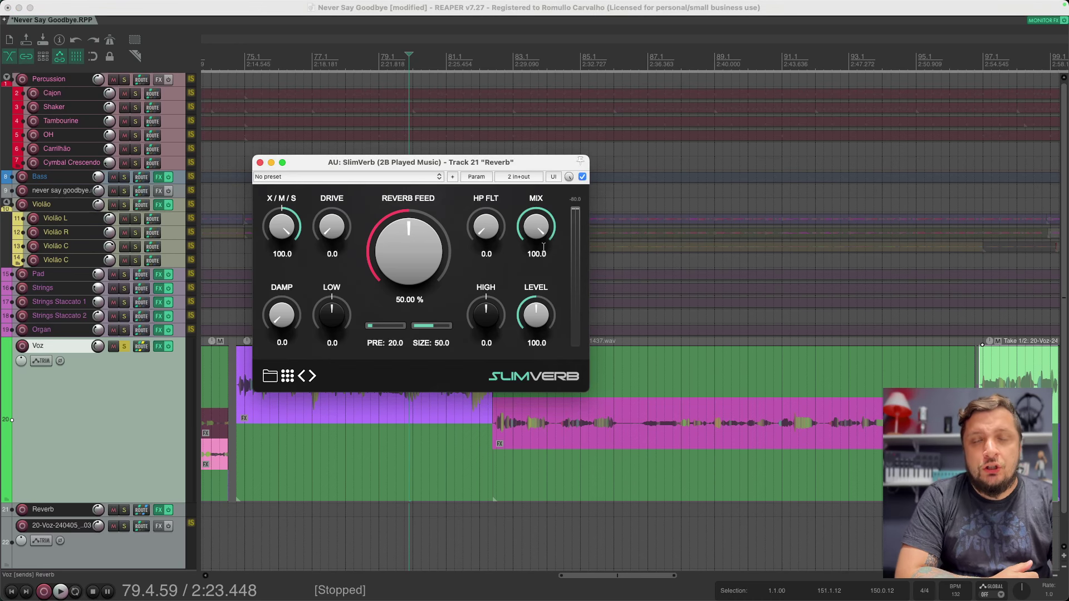
pyautogui.moveTo(348, 160); pyautogui.dragTo(344, 158)
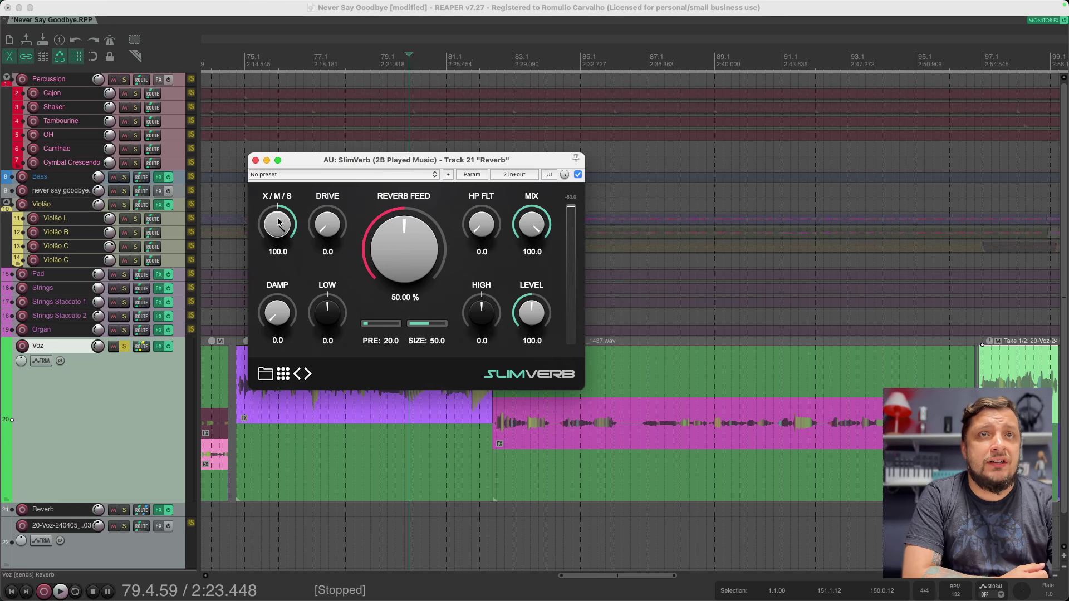
# Try the X/M/S control at -100 and back at 100, and lower the reverb feed to about 25.93 %.
pyautogui.moveTo(281, 225); pyautogui.dragTo(299, 392)
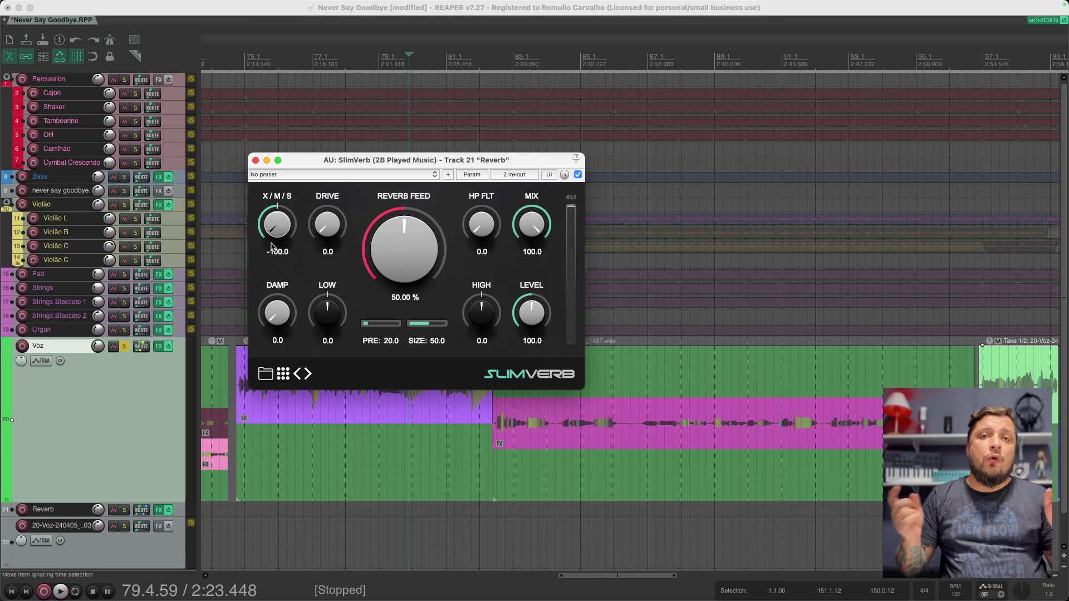
pyautogui.moveTo(272, 246); pyautogui.dragTo(349, 78)
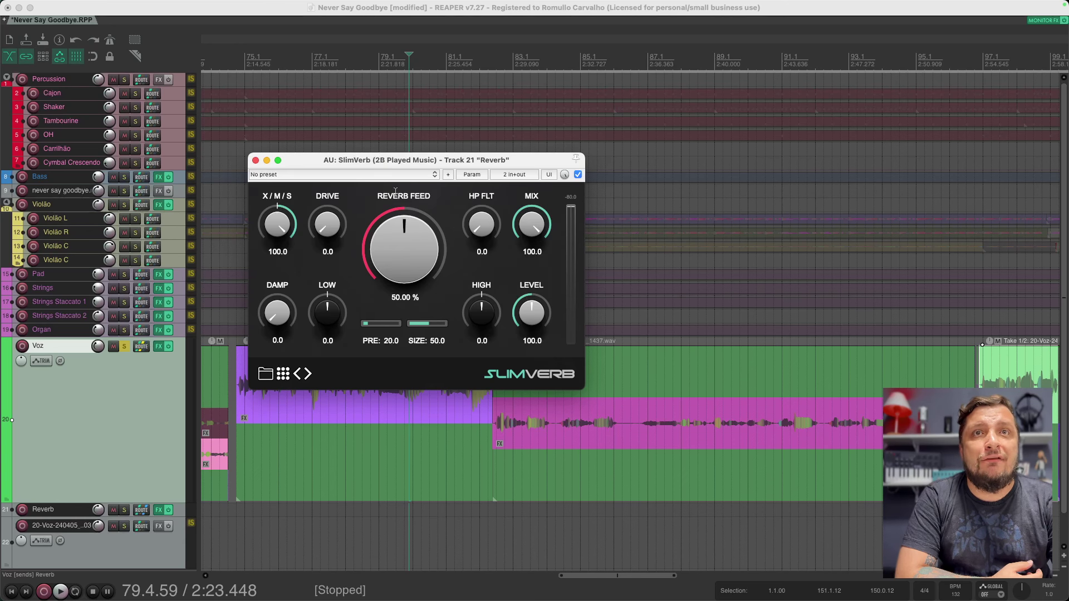
pyautogui.moveTo(412, 235); pyautogui.dragTo(417, 264)
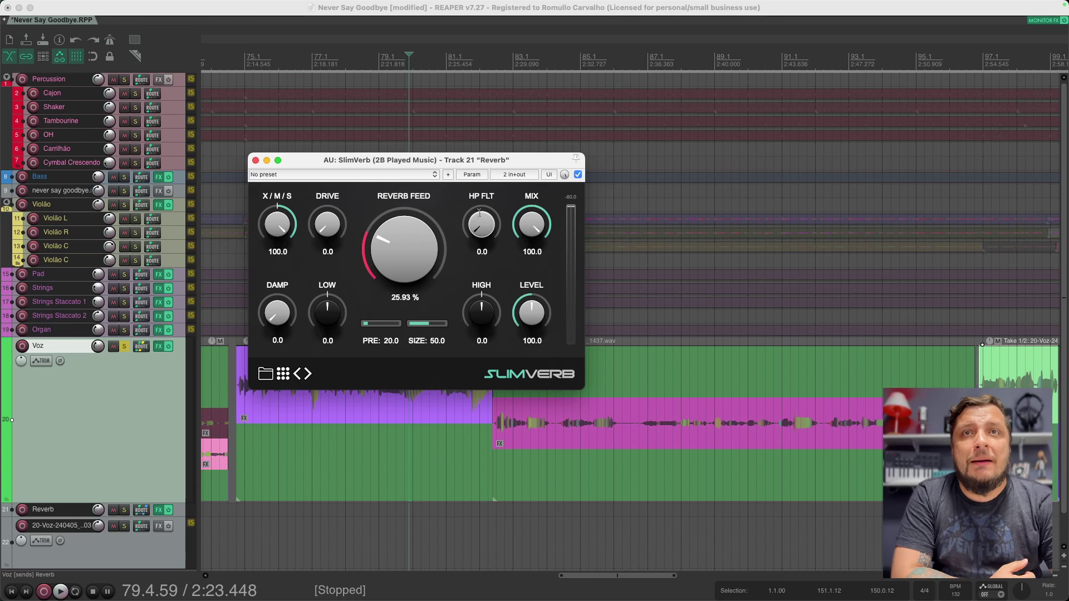
pyautogui.moveTo(477, 237); pyautogui.dragTo(481, 270)
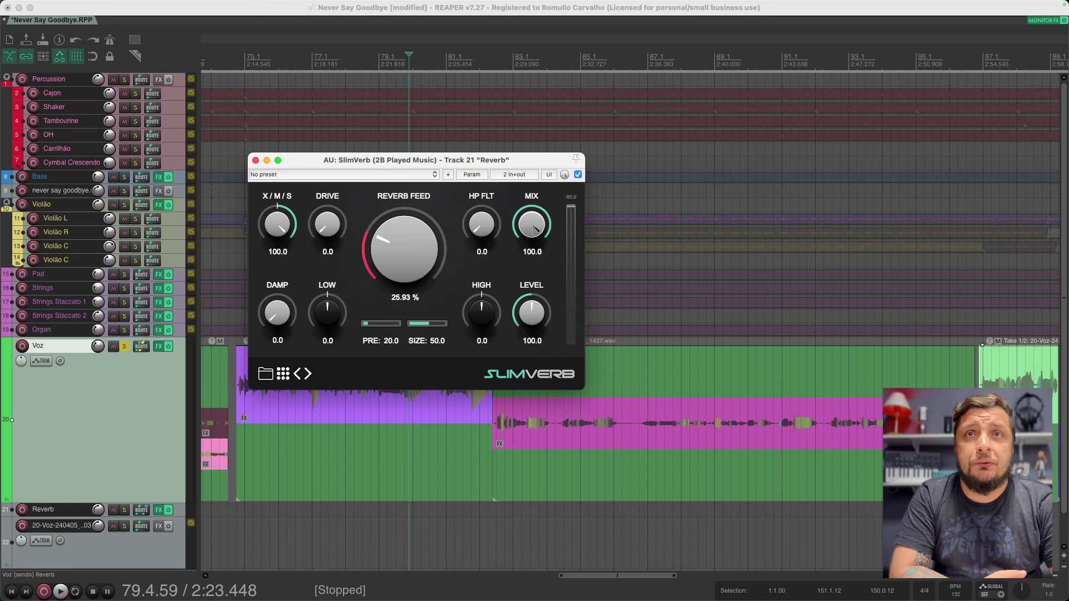
pyautogui.moveTo(529, 236); pyautogui.dragTo(534, 227)
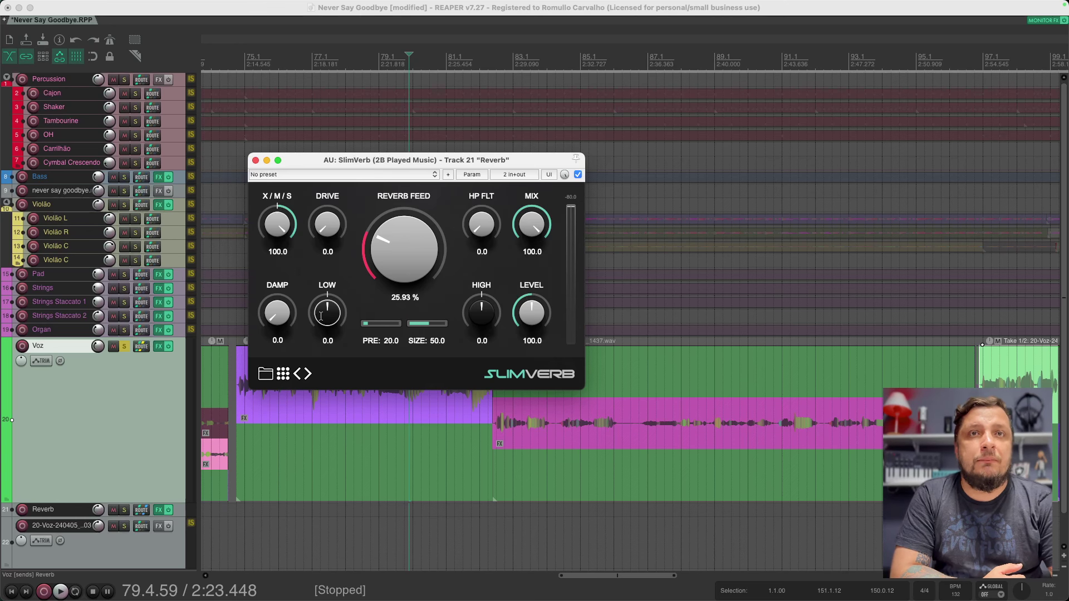
pyautogui.moveTo(320, 307); pyautogui.dragTo(316, 310)
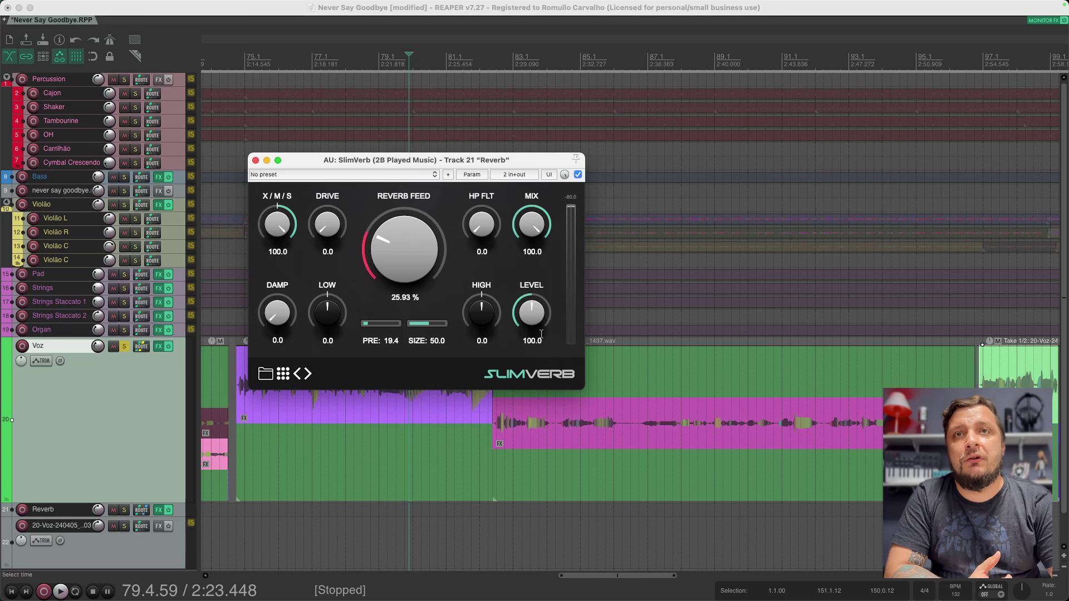
# Place the edit cursor at the start of the purple vocal clip, at 74.4.01.
pyautogui.click(269, 56)
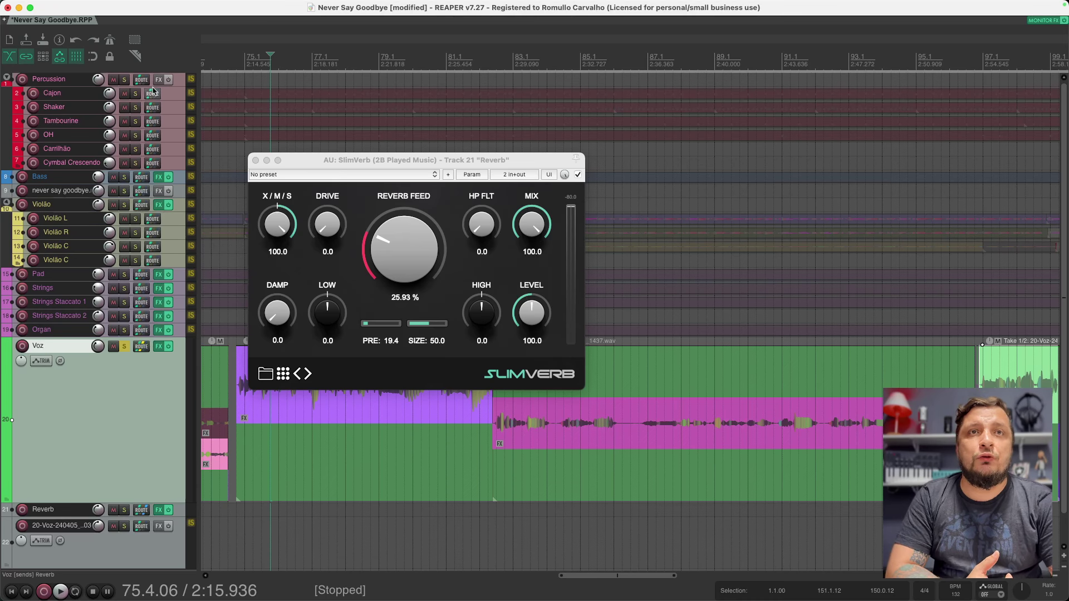
pyautogui.click(239, 62)
pyautogui.click(236, 63)
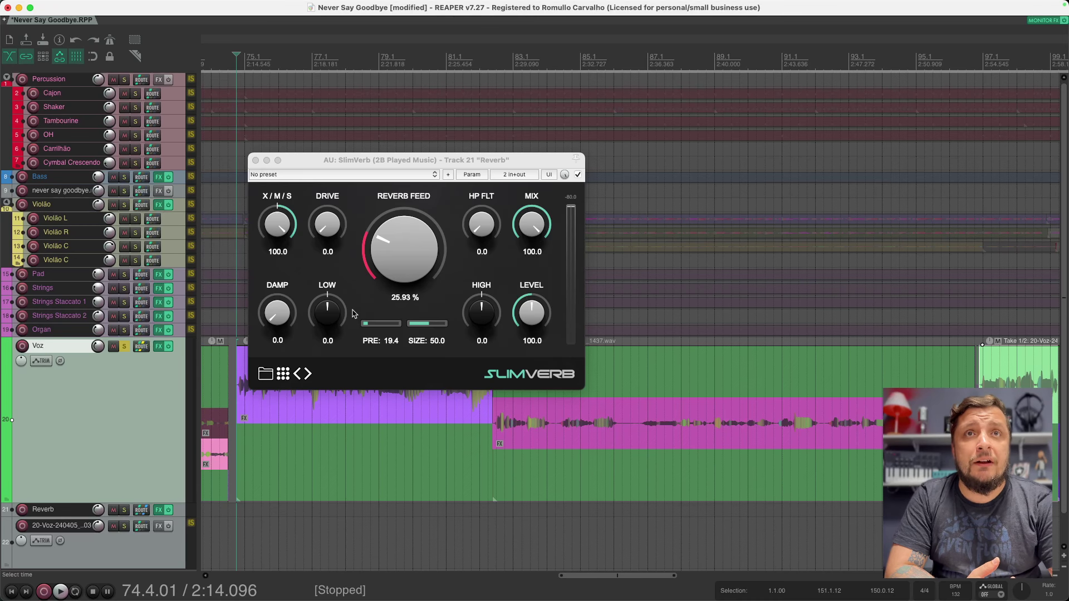
# Audition the vocal while varying the reverb feed from about 5.06 %, ending at 0 %.
pyautogui.moveTo(417, 218); pyautogui.dragTo(405, 260)
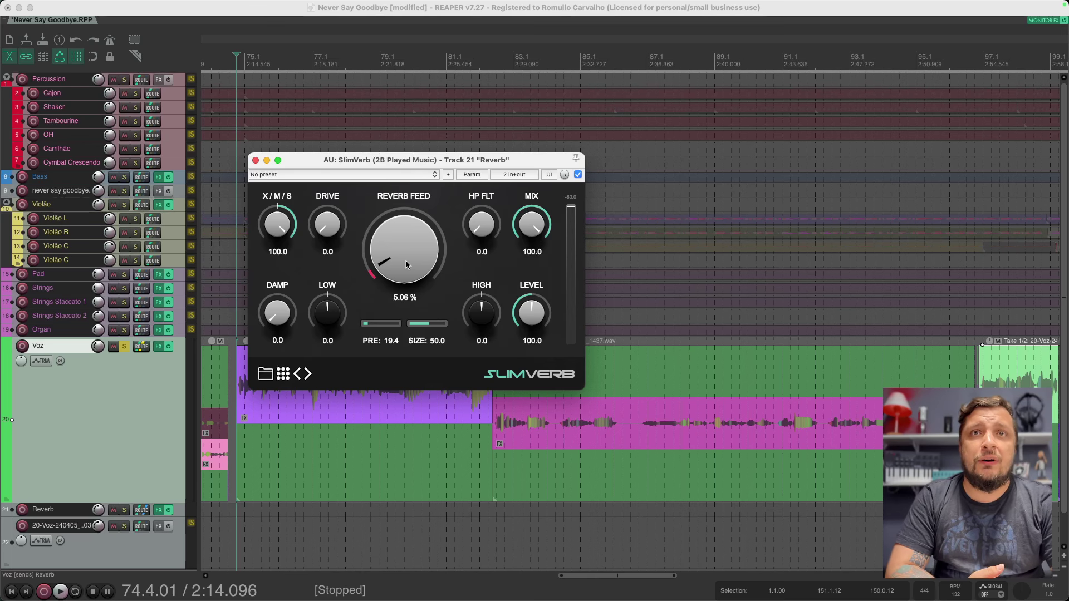
pyautogui.press('space')
pyautogui.moveTo(407, 265); pyautogui.dragTo(410, 230)
pyautogui.press('space')
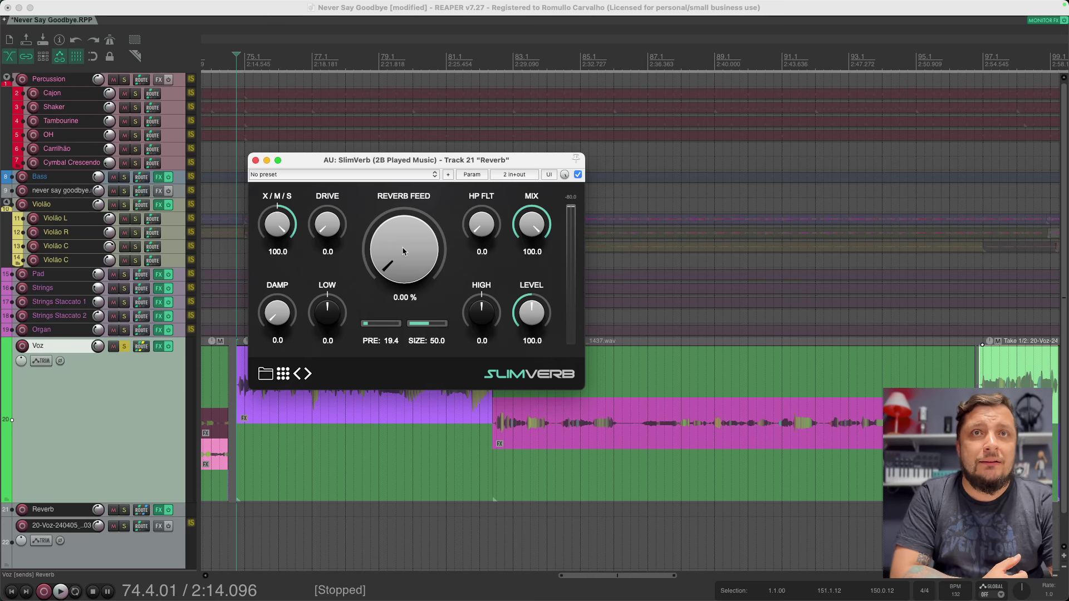
# Play the vocal while setting the reverb feed to about 17.42 % and the high-pass filter to about 47.
pyautogui.press('space')
pyautogui.moveTo(403, 252); pyautogui.dragTo(404, 228)
pyautogui.moveTo(482, 225); pyautogui.dragTo(477, 200)
pyautogui.press('space')
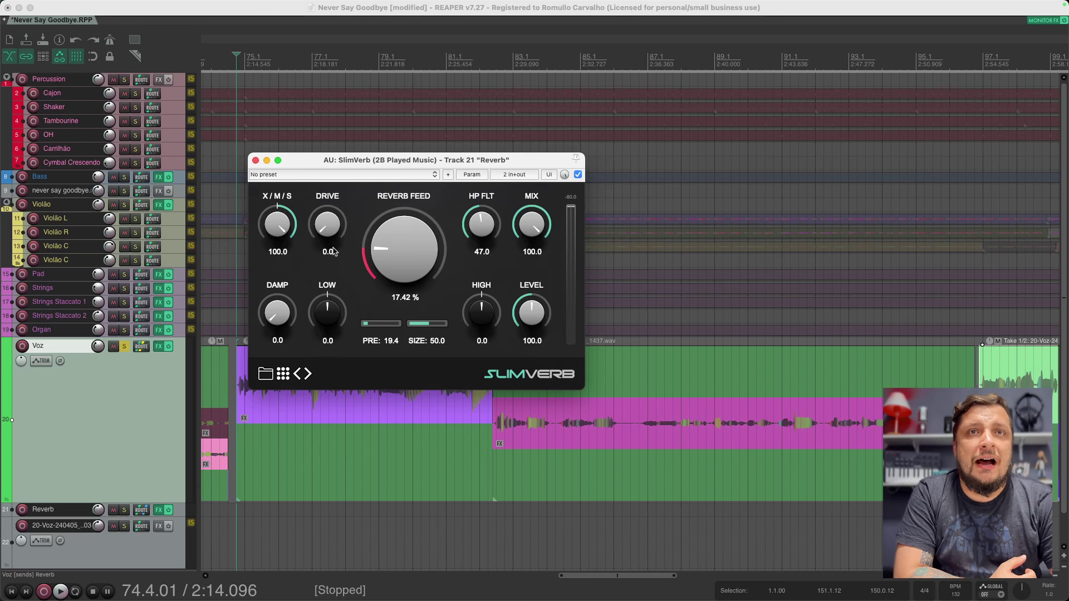
# Set the reverb's pre-delay to about 3.5 and its size to about 69.8 while playing the vocal.
pyautogui.moveTo(368, 323); pyautogui.dragTo(369, 332)
pyautogui.press('space')
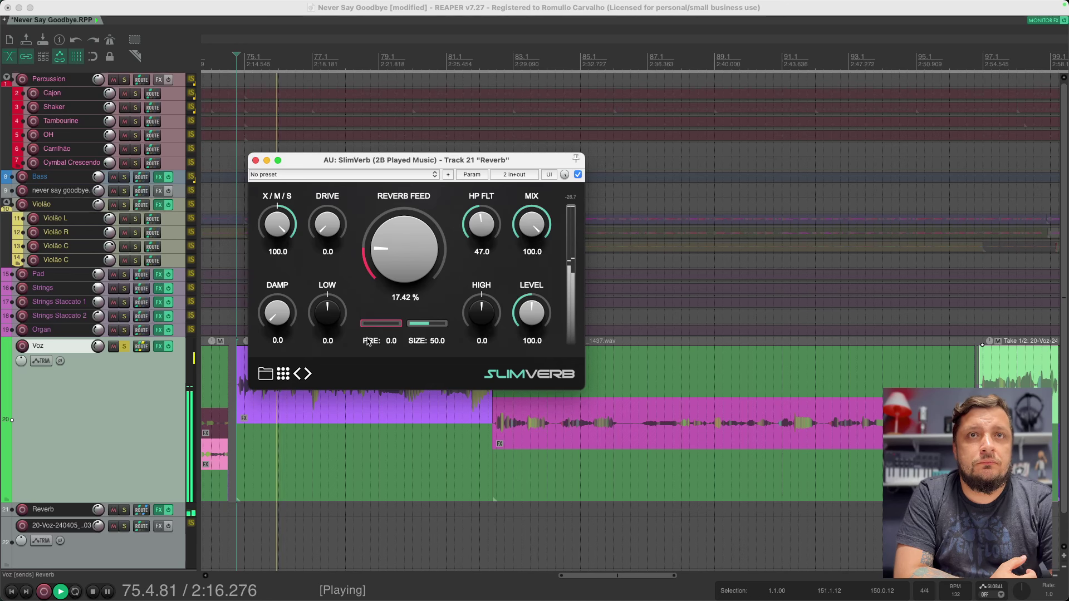
pyautogui.moveTo(368, 338); pyautogui.dragTo(372, 333)
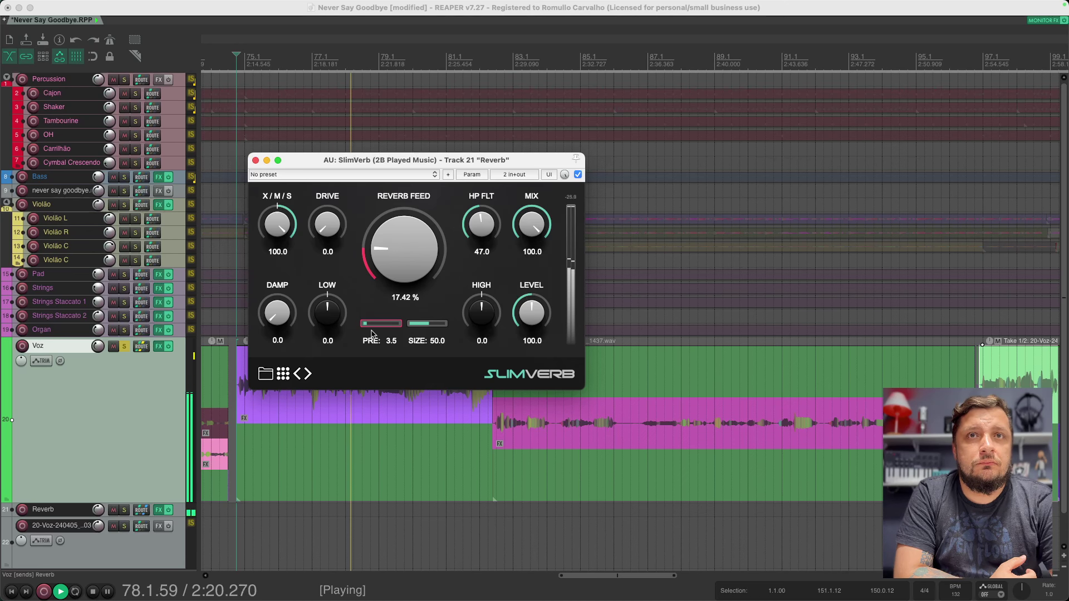
pyautogui.moveTo(423, 319); pyautogui.dragTo(427, 307)
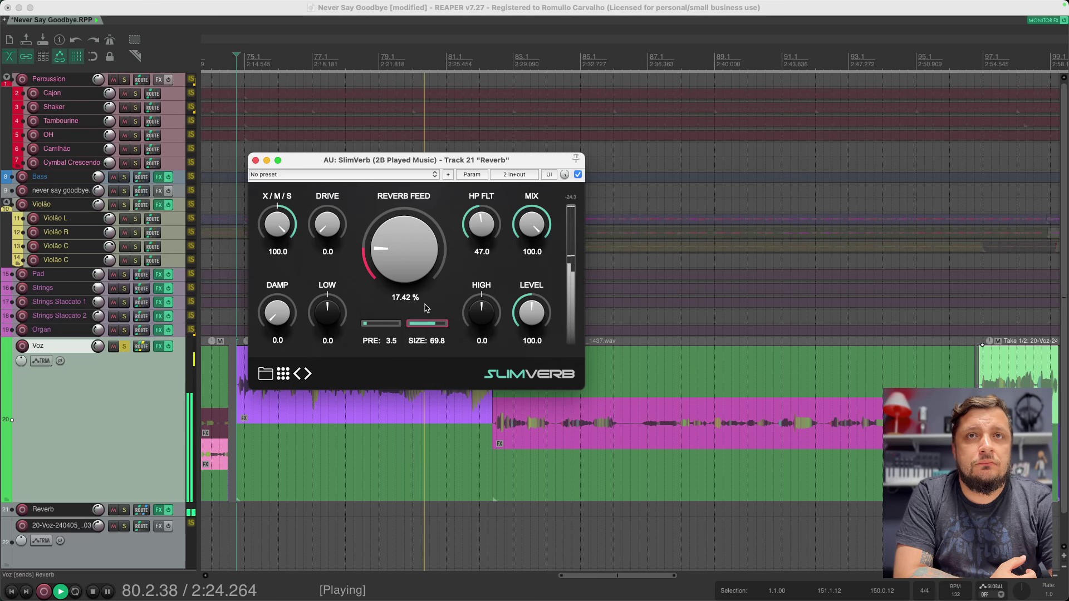
# Shape the reverb's tone during playback with damp at about 27.6, low at about -33.6 and high at about -31.6.
pyautogui.moveTo(283, 316); pyautogui.dragTo(290, 290)
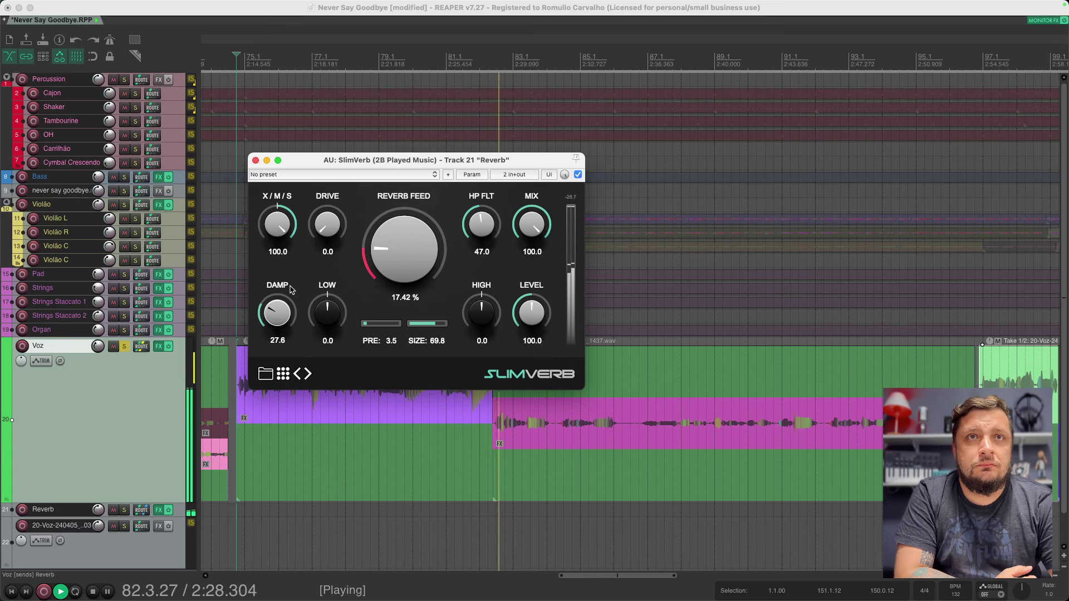
pyautogui.moveTo(326, 310); pyautogui.dragTo(310, 328)
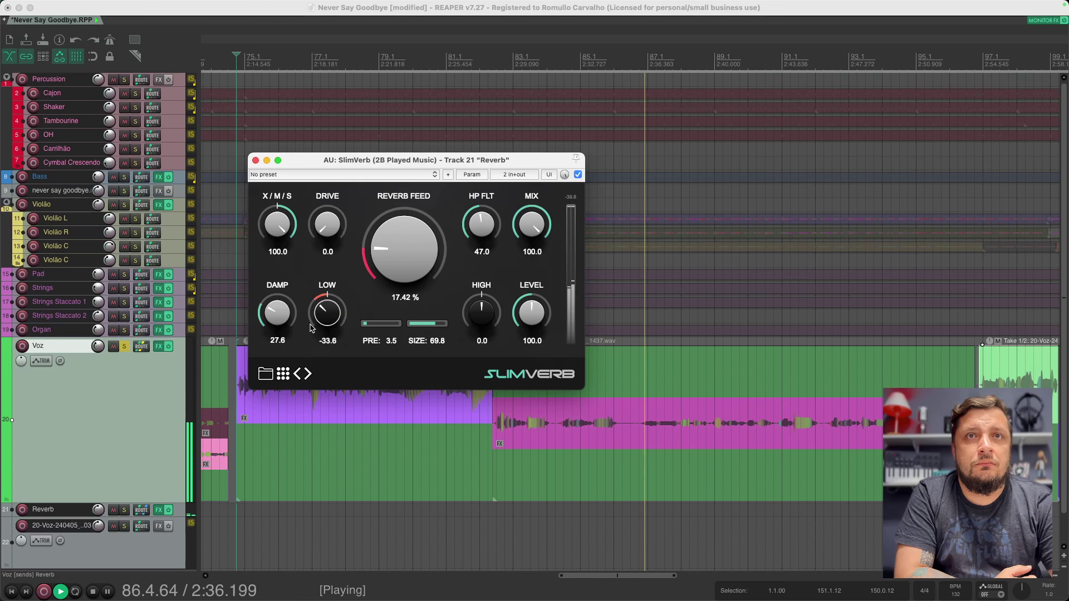
pyautogui.moveTo(481, 313); pyautogui.dragTo(472, 332)
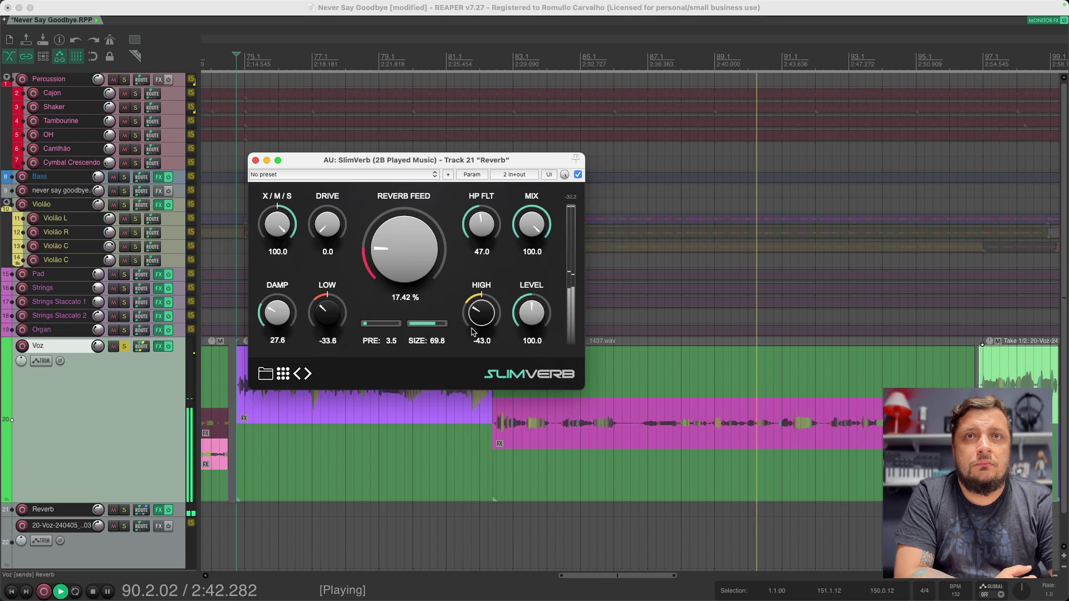
pyautogui.press('space')
pyautogui.press('space')
pyautogui.press('space')
pyautogui.moveTo(475, 322); pyautogui.dragTo(475, 315)
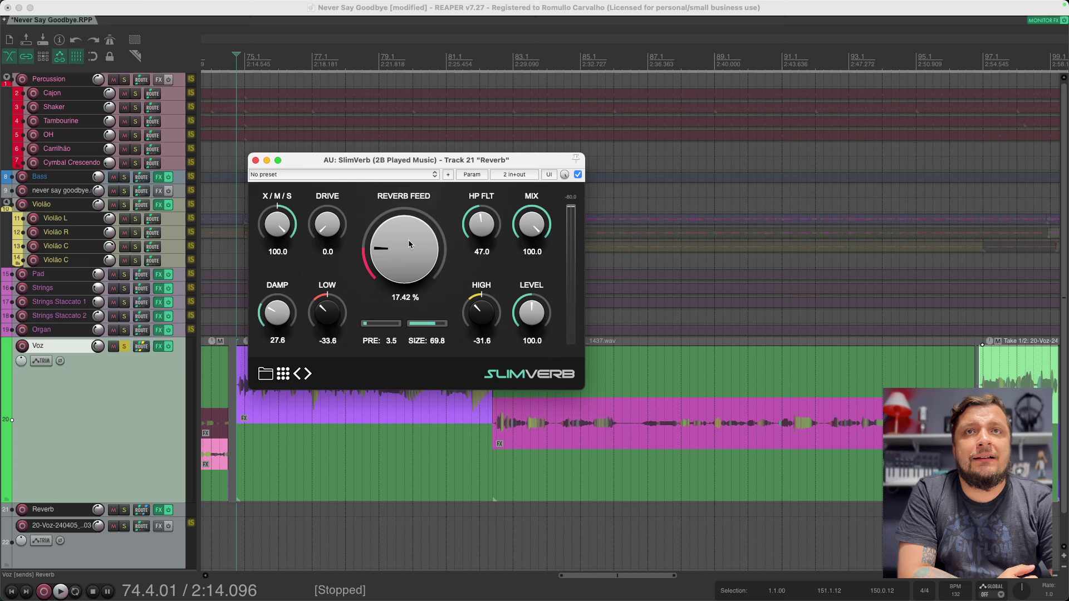
# Replay the vocal while raising the reverb feed to about 25.66 % and the drive to about 21.8, and stop playback.
pyautogui.press('space')
pyautogui.moveTo(408, 239); pyautogui.dragTo(408, 229)
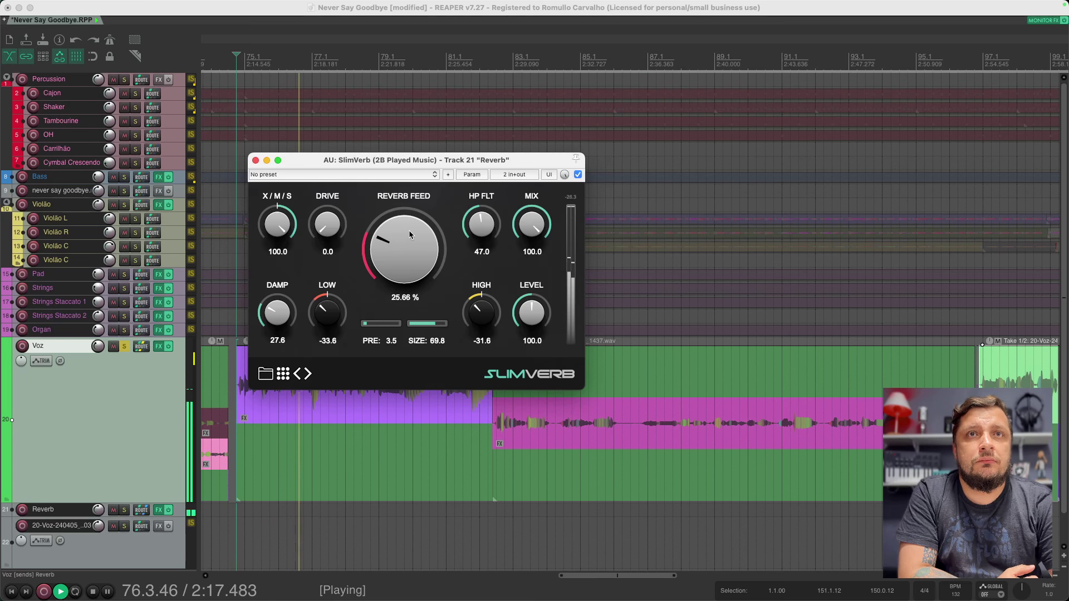
pyautogui.moveTo(328, 224)
pyautogui.mouseDown()
pyautogui.moveTo(336, 195)
pyautogui.moveTo(331, 208)
pyautogui.mouseUp()
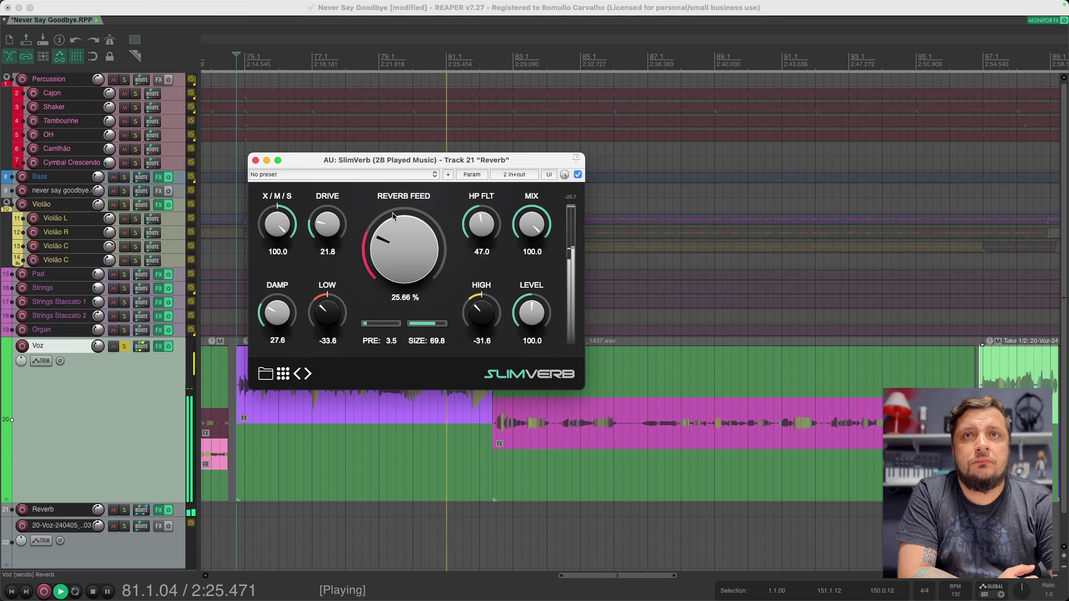
pyautogui.press('space')
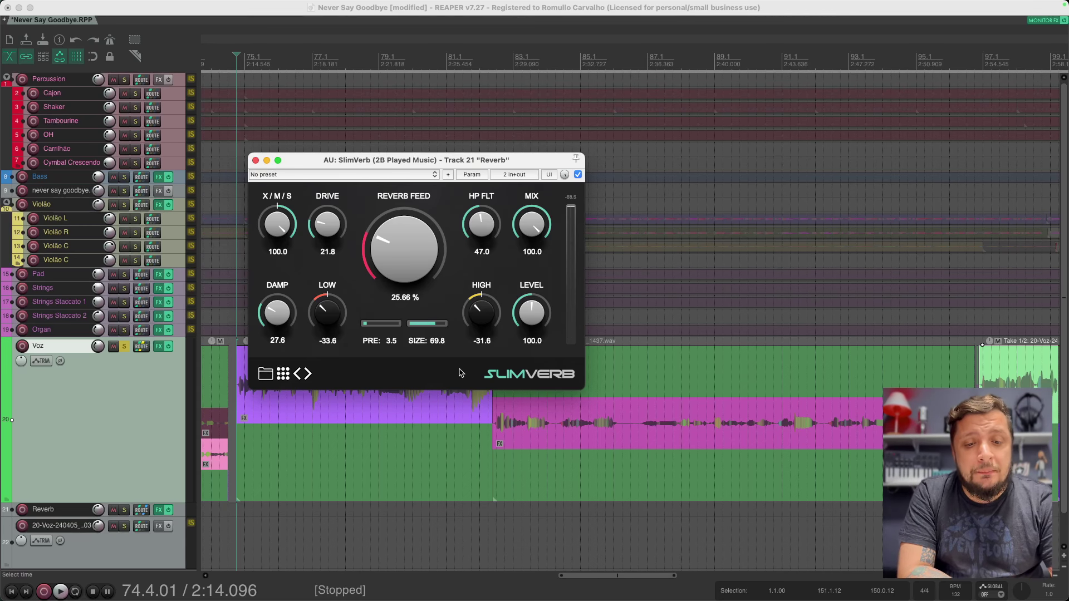
pyautogui.press('super+Tab')
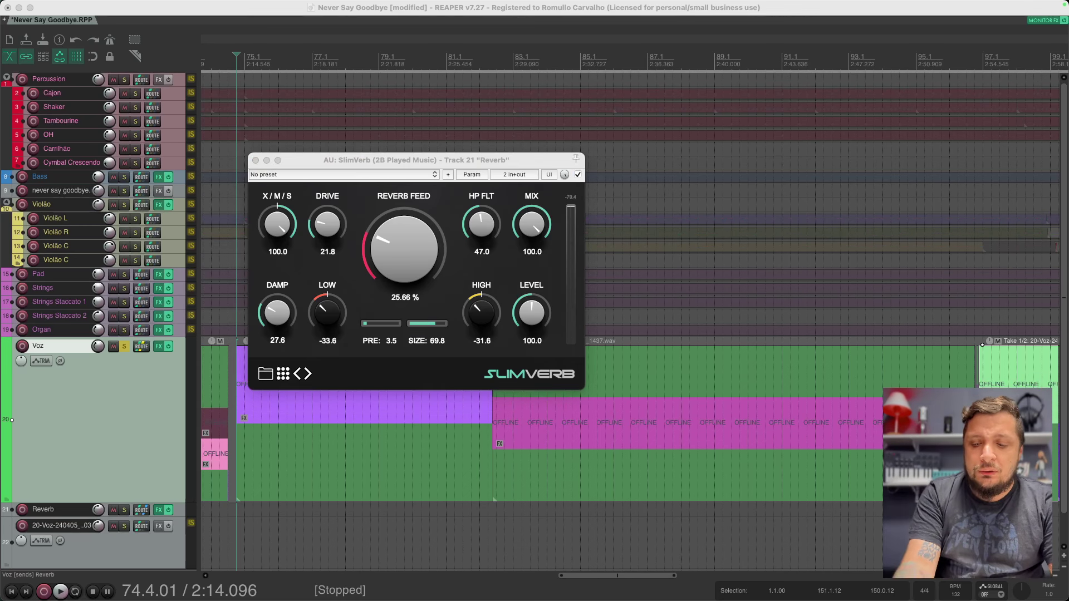